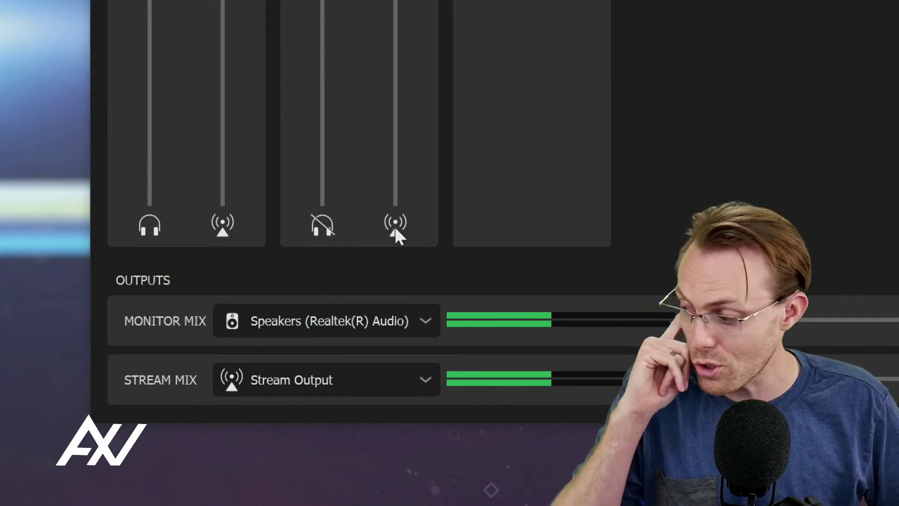
Step: Leave the microphone's stream mix unmuted and raise both Voice Chat faders to 100%
left_click(394, 226)
left_click(395, 227)
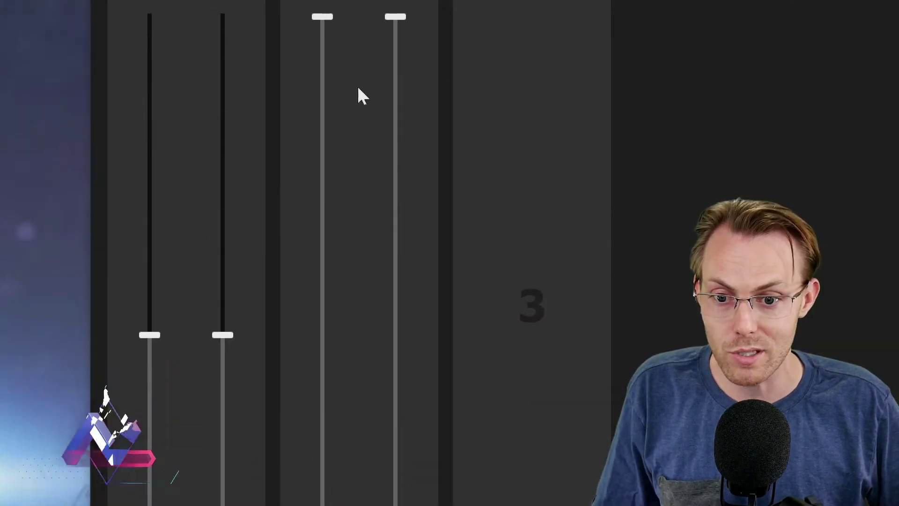
left_click_drag(317, 221, 330, 69)
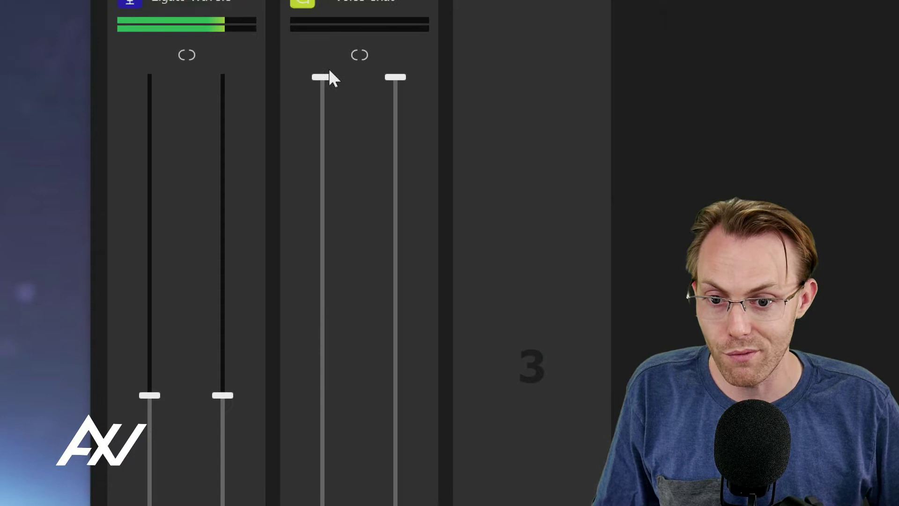
left_click_drag(402, 85, 412, 63)
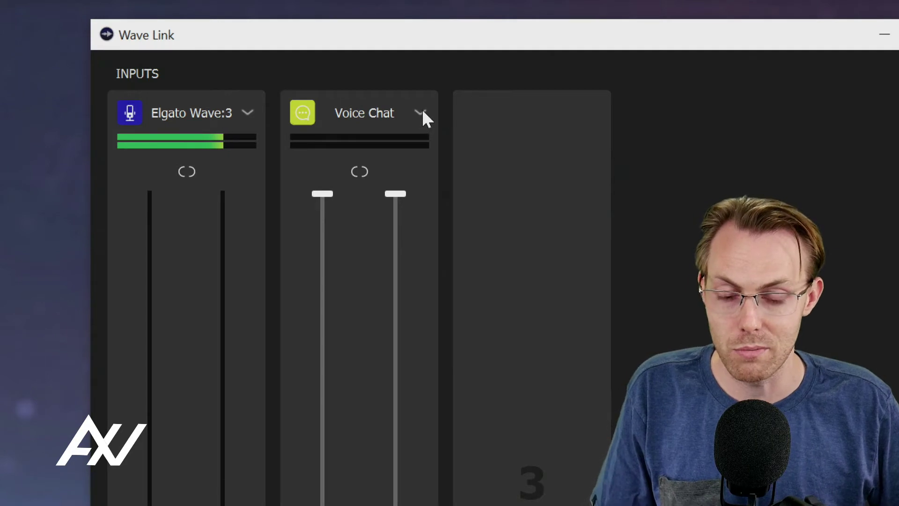
Step: In the Voice Chat channel's settings popup, change its name to 'Discord'
left_click(420, 113)
triple_click(325, 162)
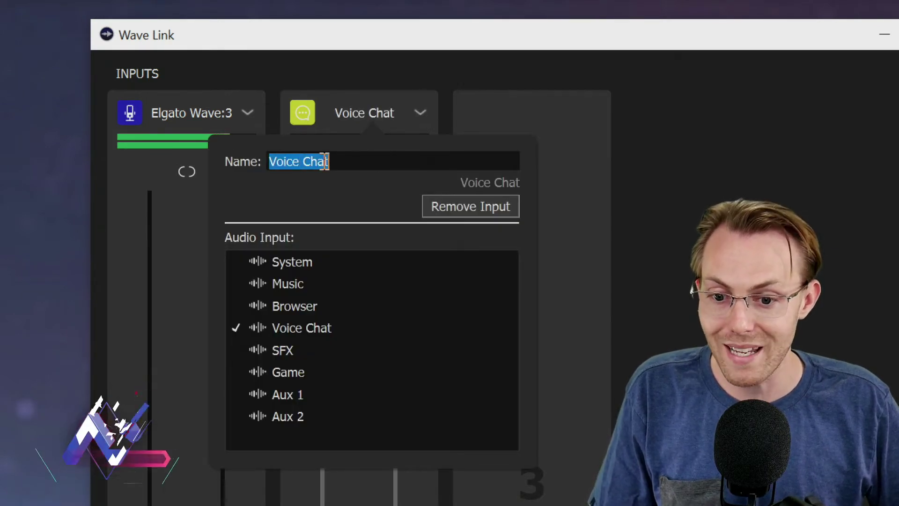
type("Disco")
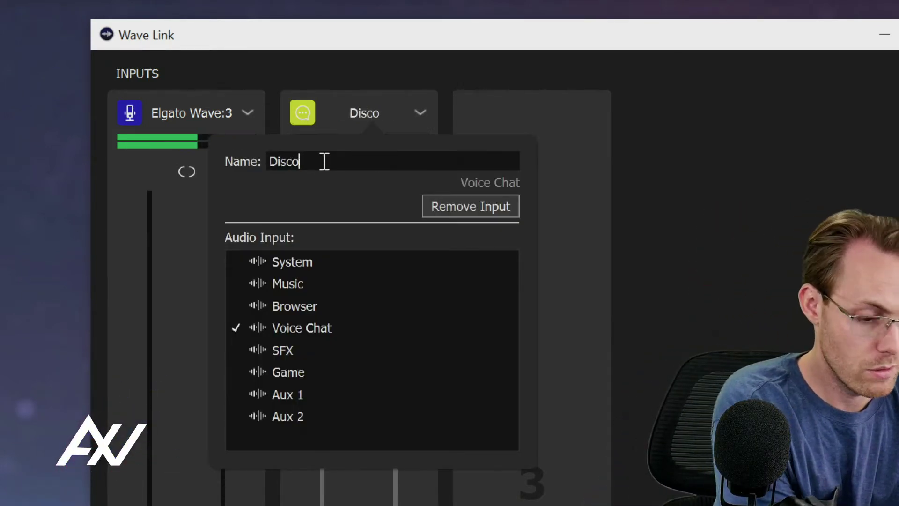
type("rd")
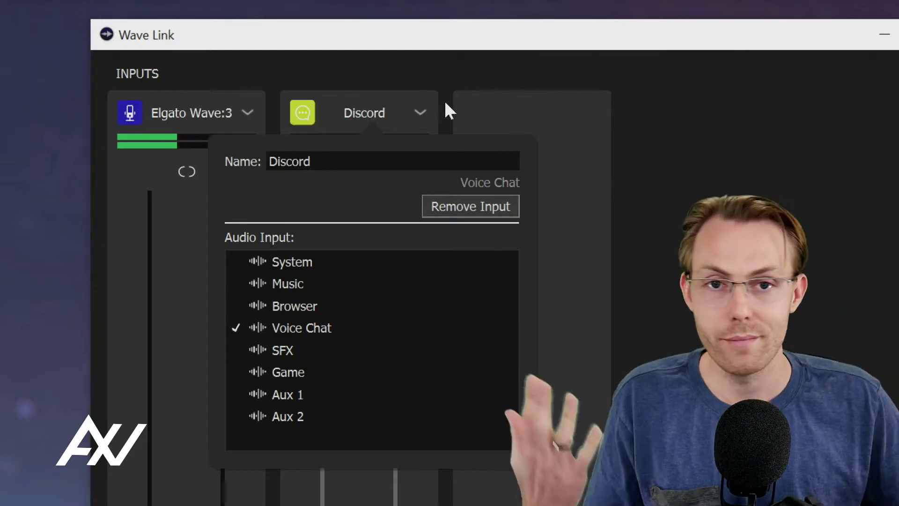
left_click(479, 114)
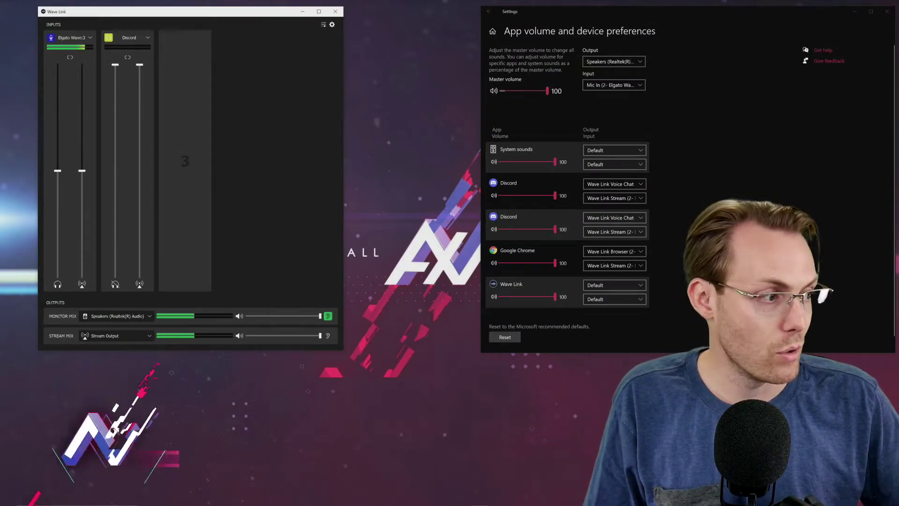
key("alt+Tab")
left_click_drag(563, 113, 522, 12)
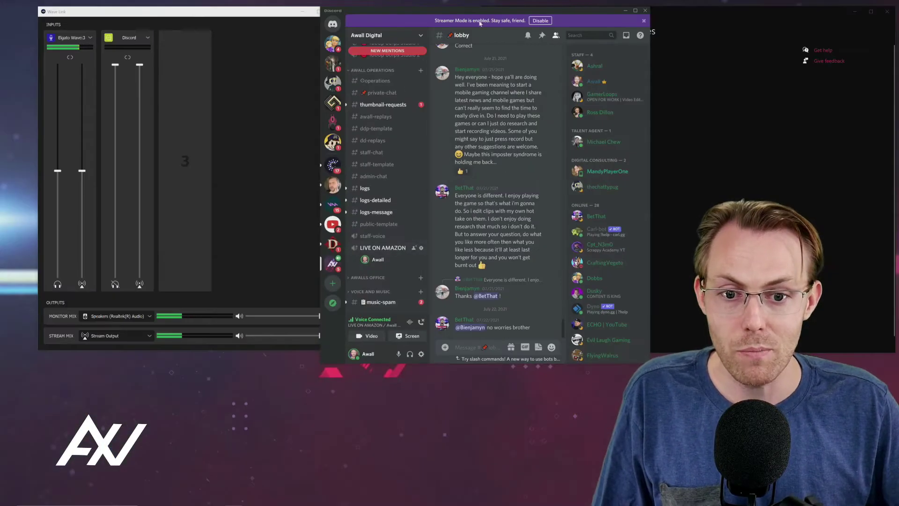
left_click(626, 10)
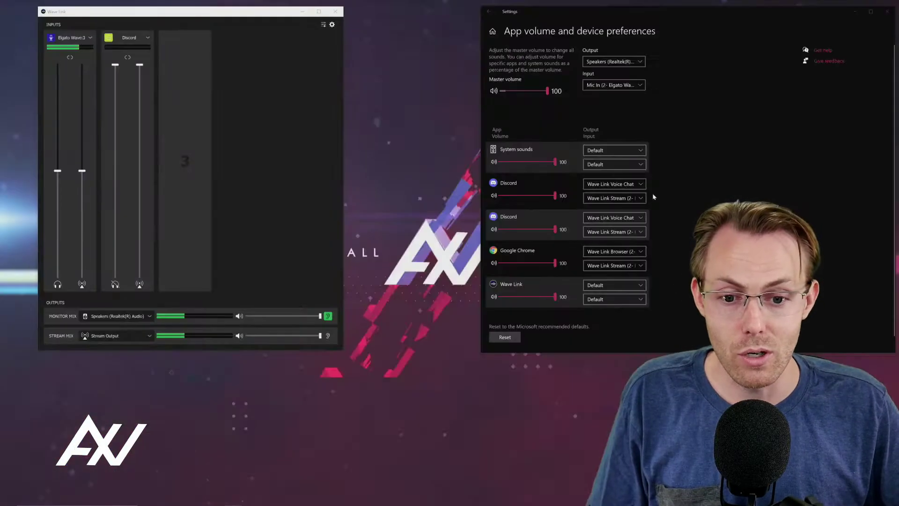
Step: Find sound settings and route the first Discord entry to Wave Link Voice Chat output, Wave Link Stream input
left_click(113, 503)
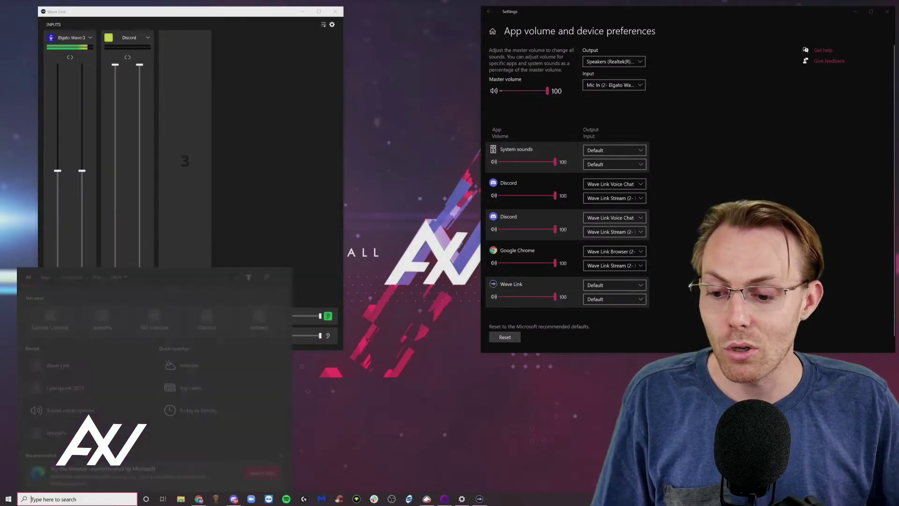
type("sound")
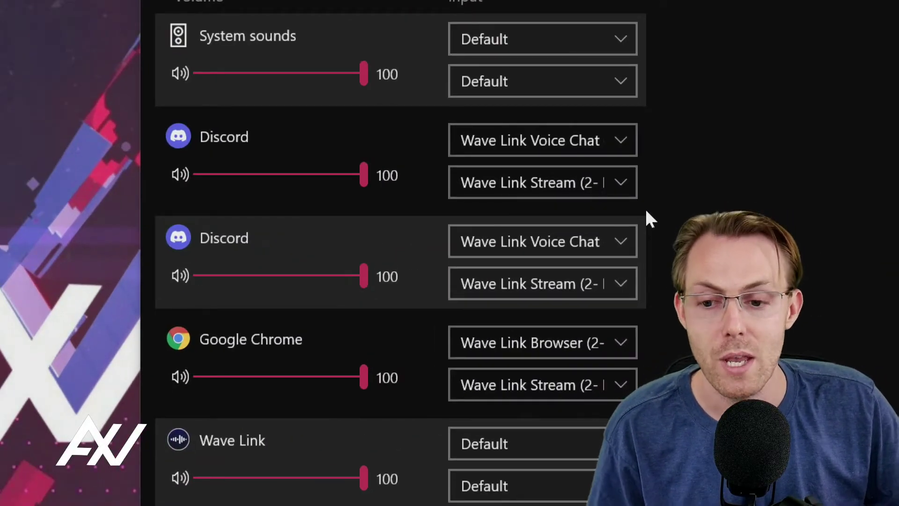
left_click(575, 147)
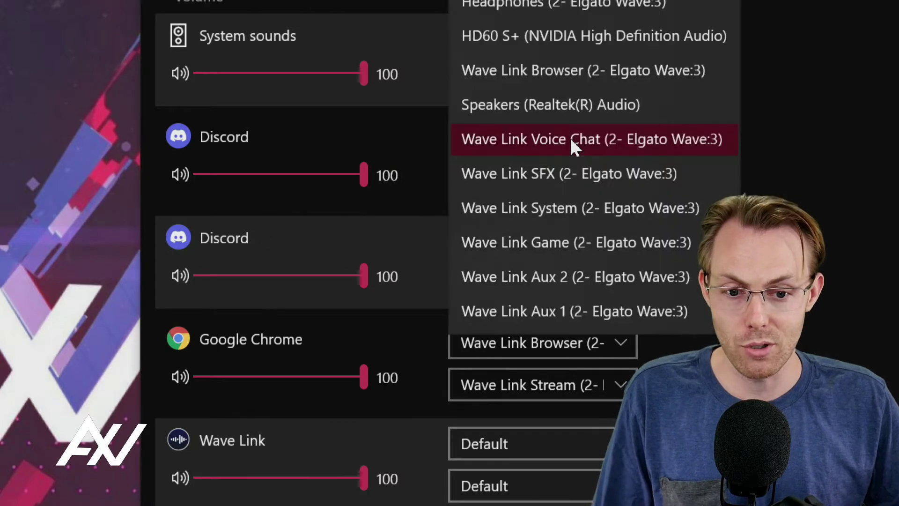
left_click(571, 141)
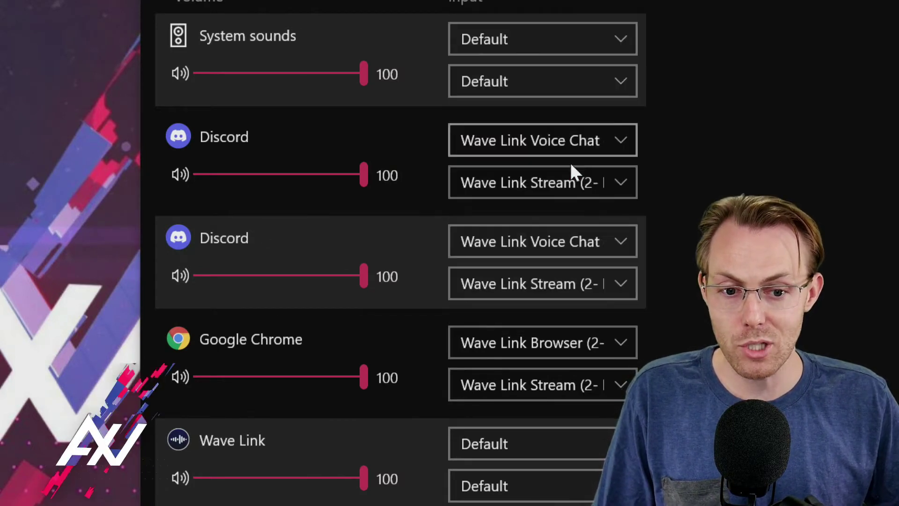
left_click(563, 181)
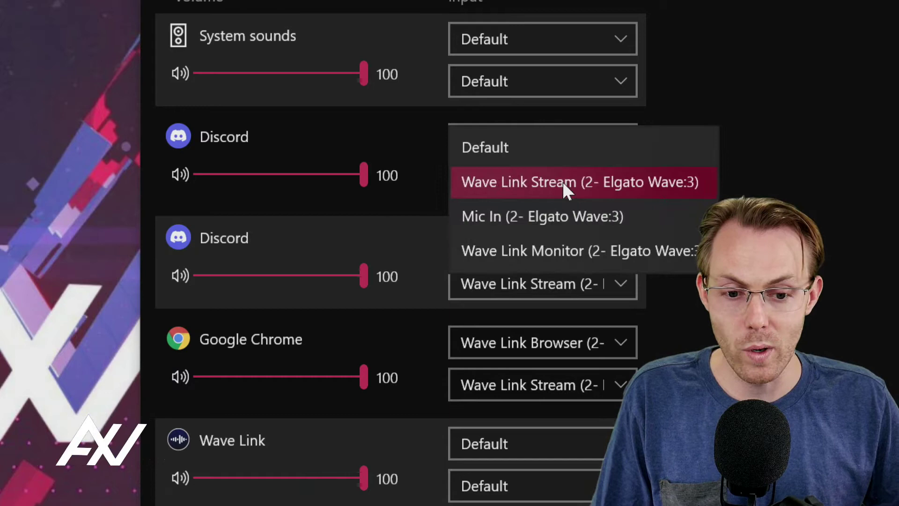
left_click(563, 182)
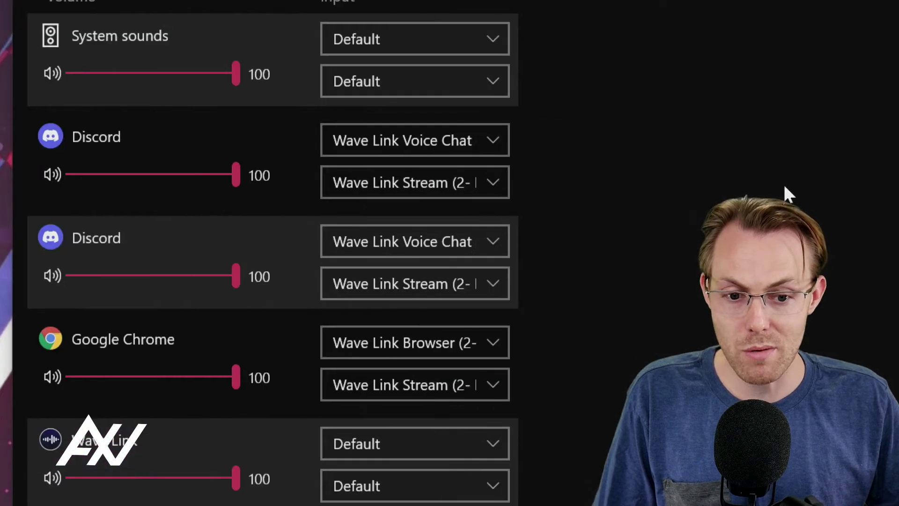
Step: Route the second Discord entry to Wave Link Voice Chat output and Wave Link Stream input
left_click(494, 240)
left_click(471, 242)
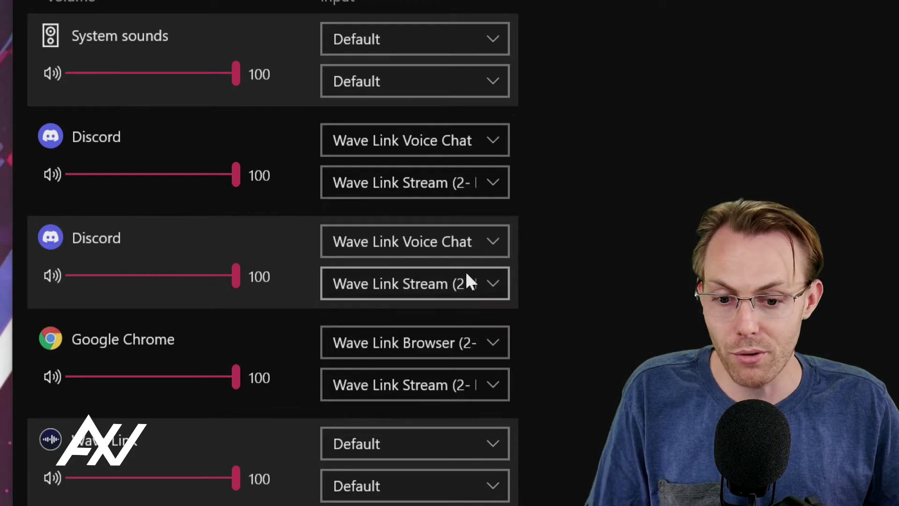
left_click(467, 280)
left_click(473, 282)
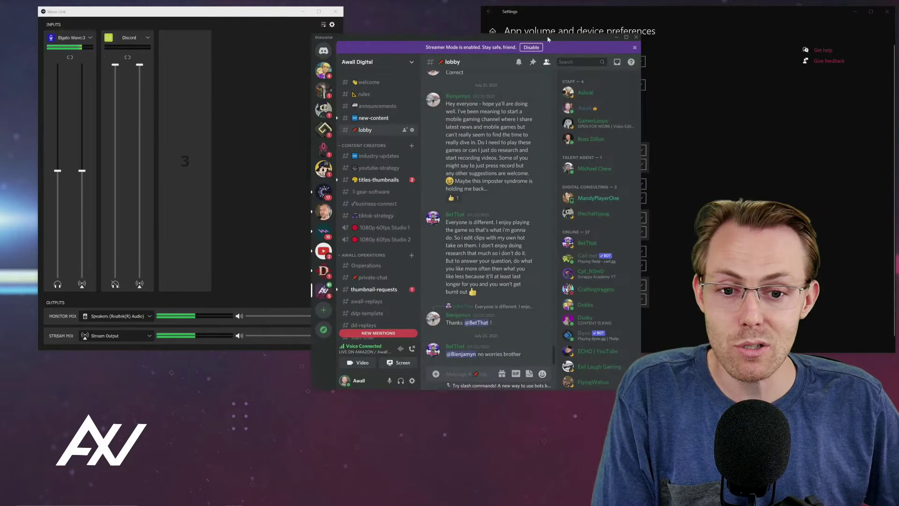
Step: Place Discord beside Wave Link and show its User Settings > Voice & Video page
left_click_drag(558, 41, 492, 12)
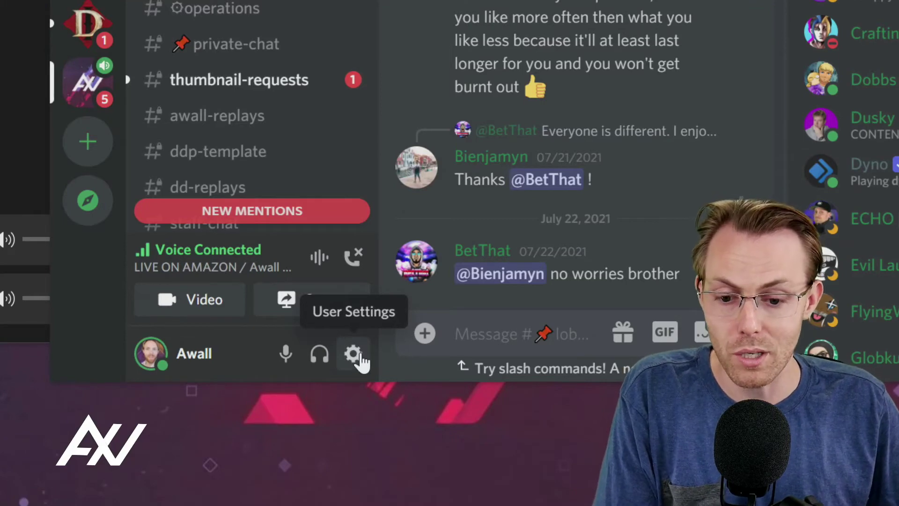
left_click(355, 354)
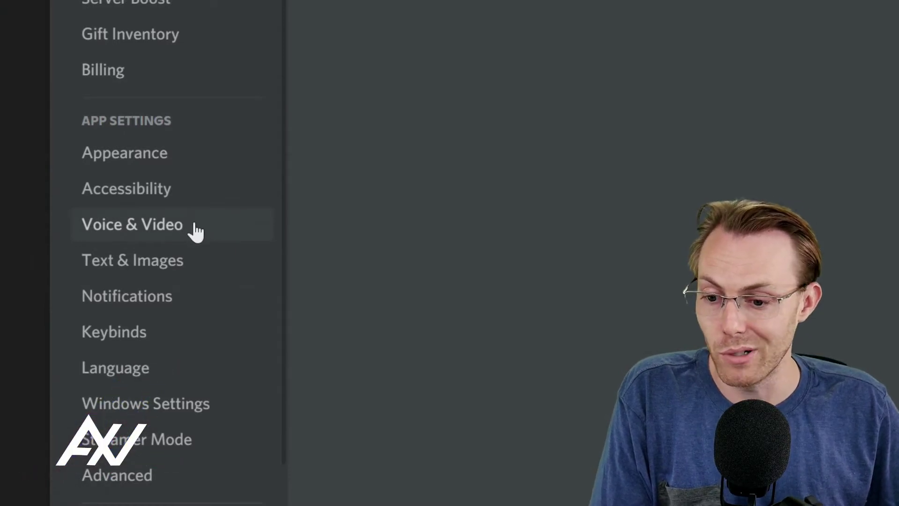
left_click(197, 232)
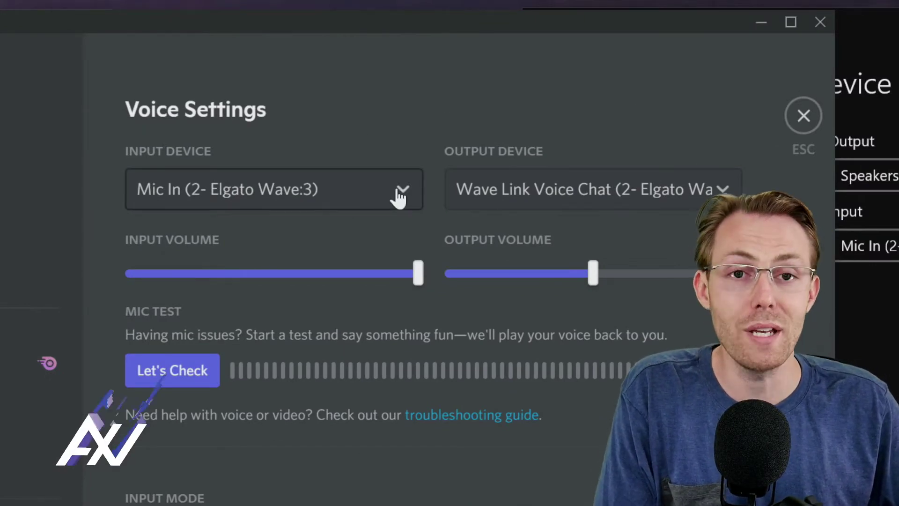
left_click(410, 197)
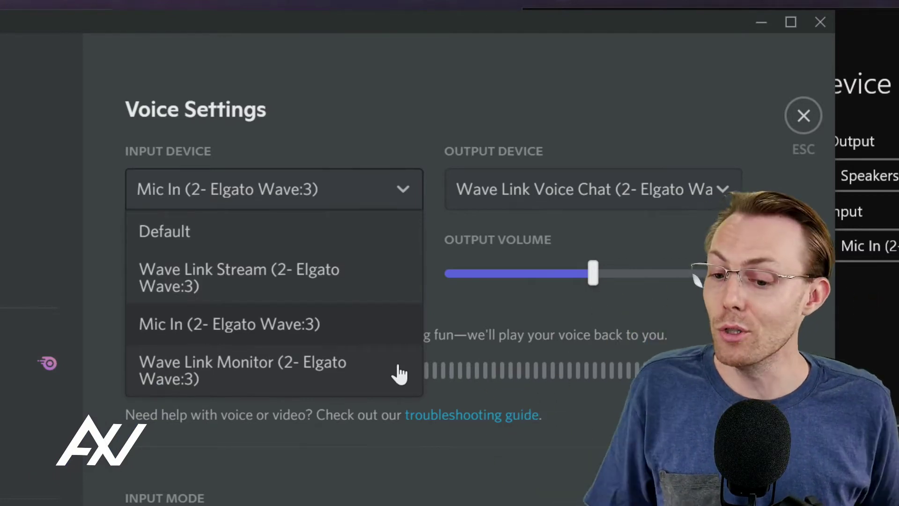
left_click(346, 330)
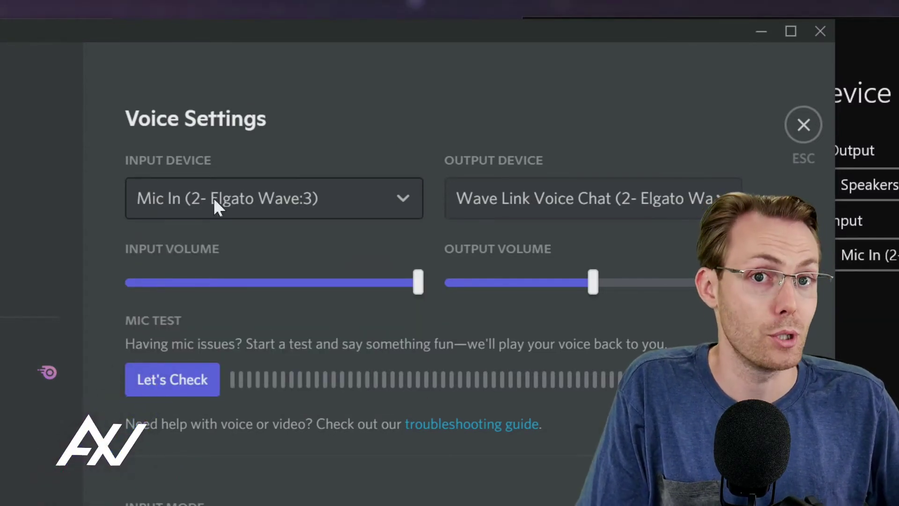
Step: Set Discord's output device to Wave Link Voice Chat (2- Elgato Wave:3) and close settings
left_click(585, 201)
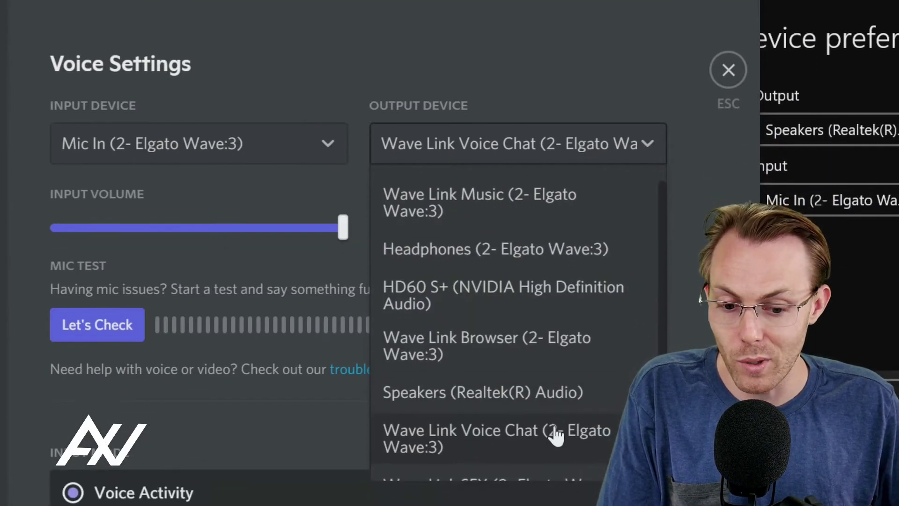
left_click(562, 441)
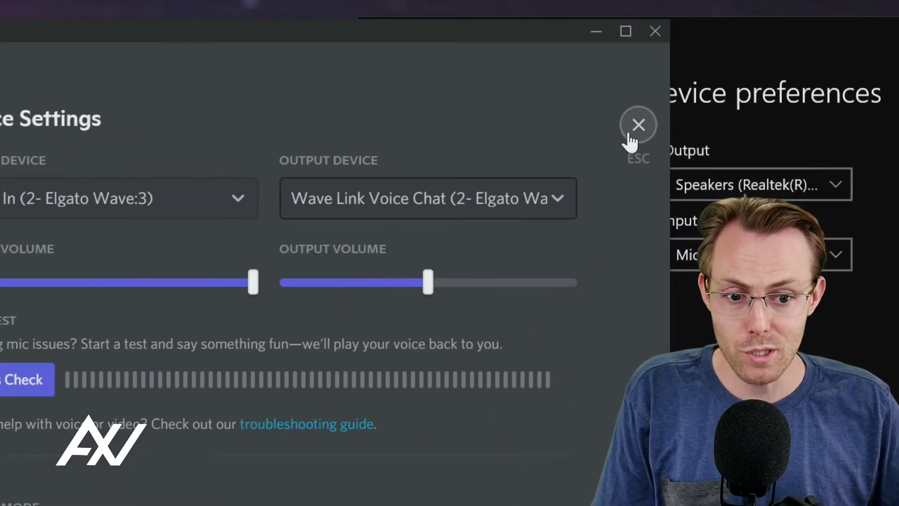
left_click(630, 136)
Step: Minimize Discord and mute the Discord channel in Wave Link's Monitor Mix
left_click_drag(527, 32, 625, 94)
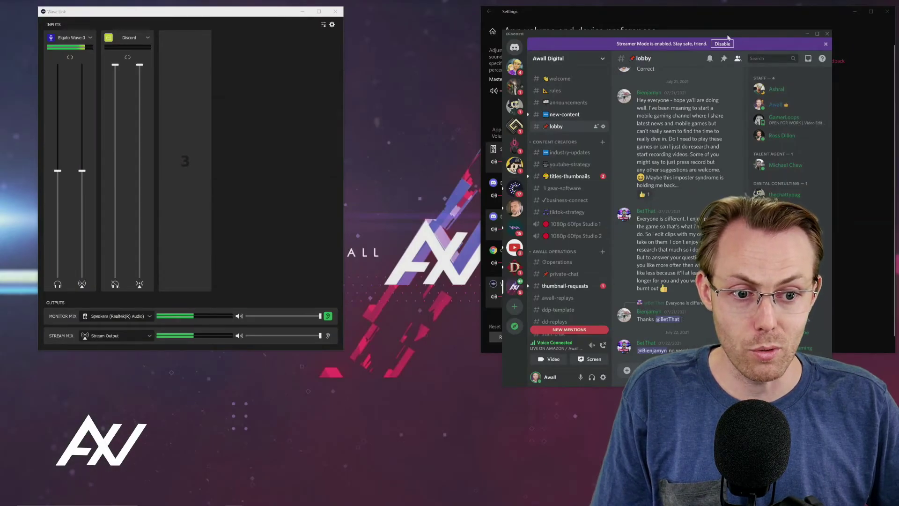
left_click(834, 292)
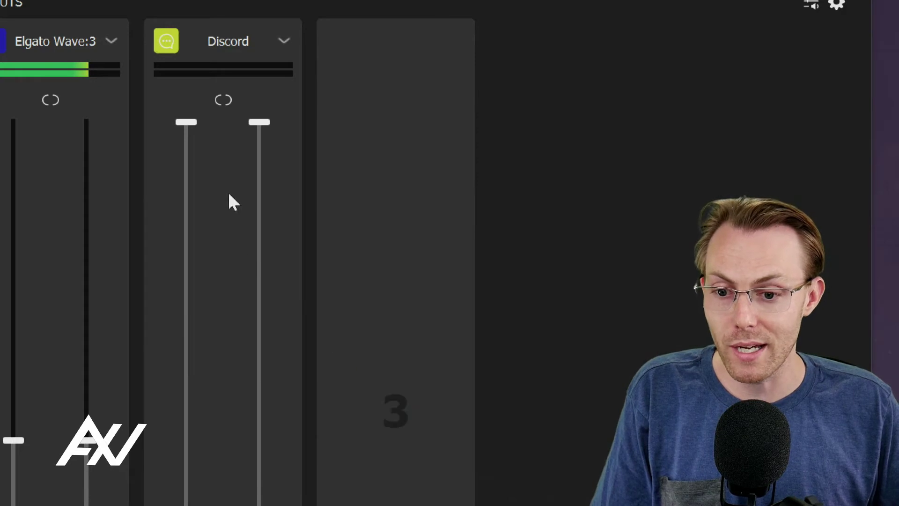
left_click(188, 367)
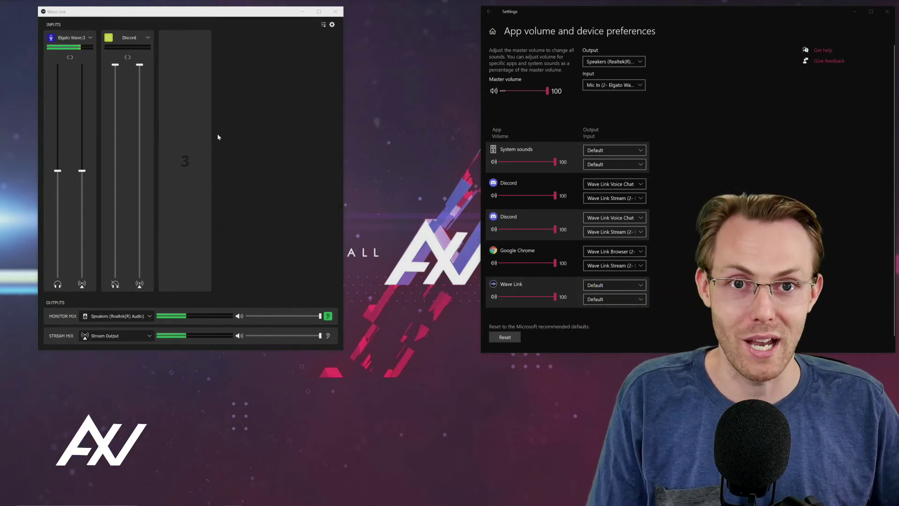
mouse_move(183, 140)
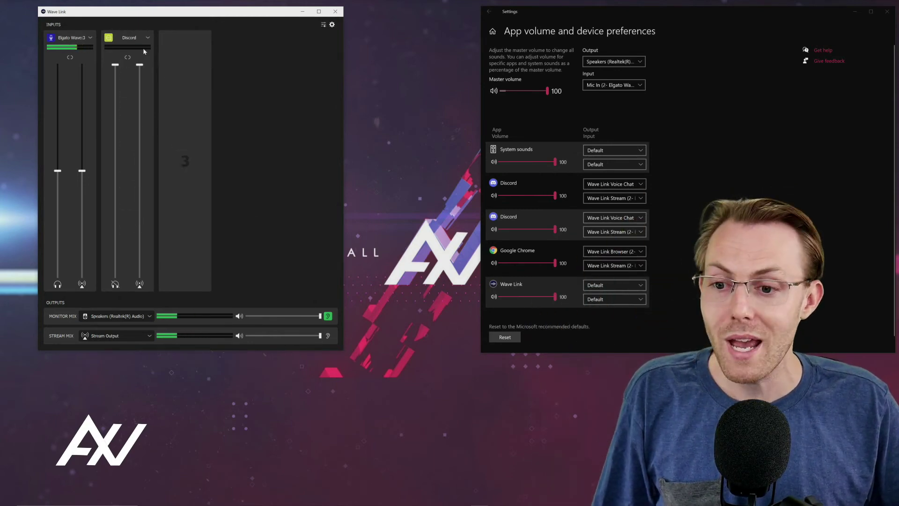
left_click_drag(502, 105, 446, 12)
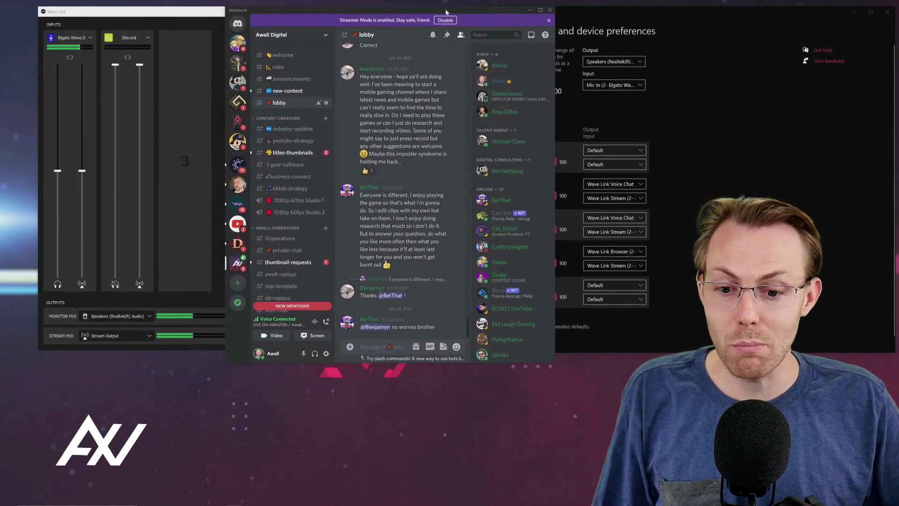
left_click(326, 354)
left_click(261, 210)
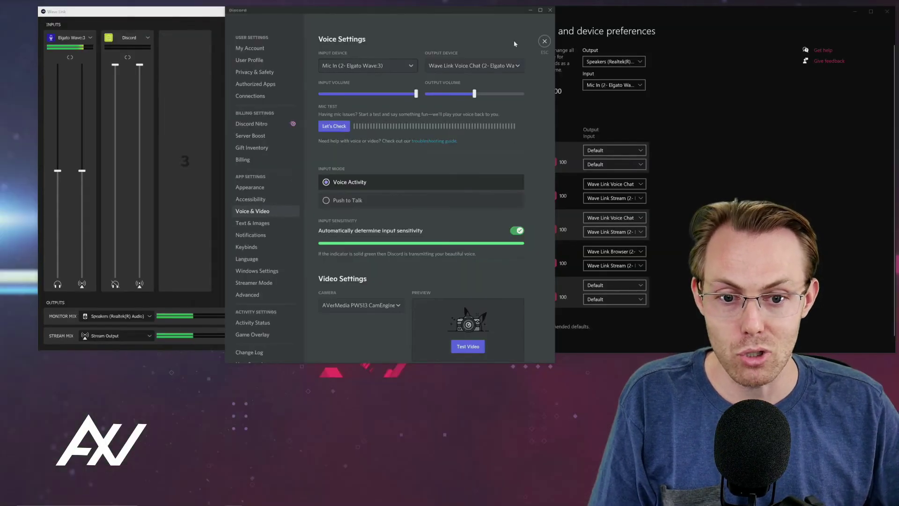
left_click(545, 41)
left_click(550, 10)
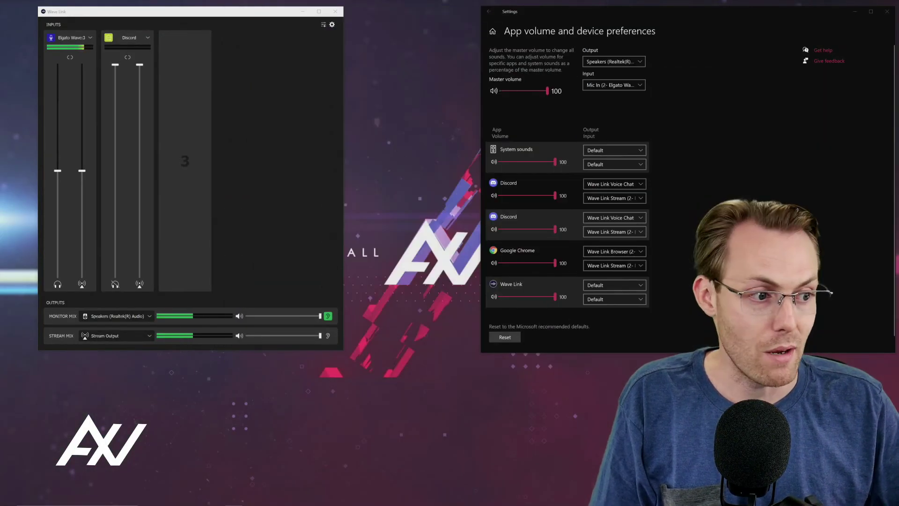